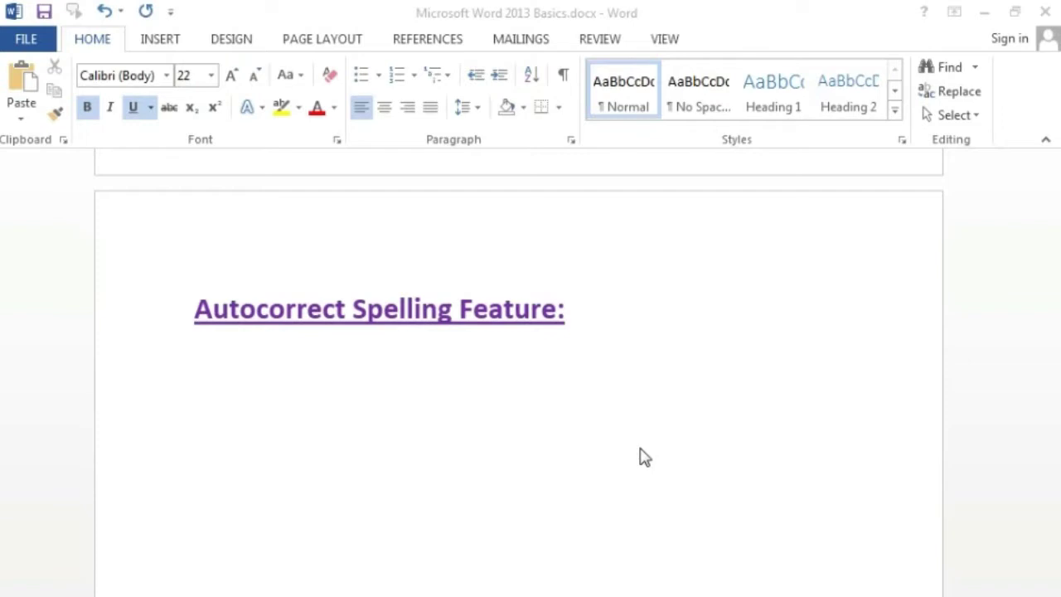
Enter the misspelled word "teh" on the empty line below the "Autocorrect Spelling Feature:" heading
{"action": "left_click", "coordinate": [505, 404]}
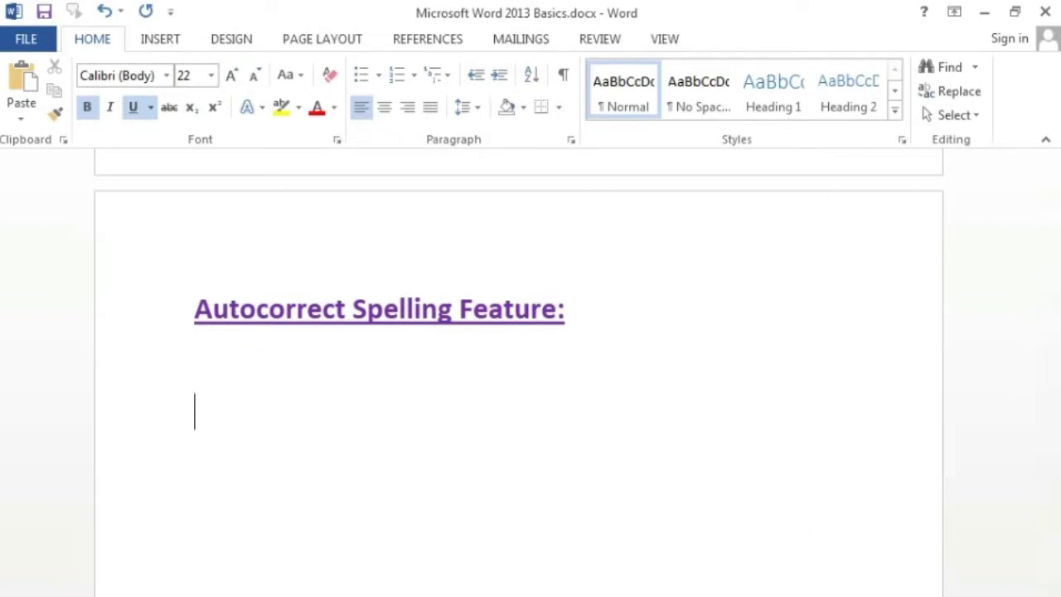
{"action": "scroll", "coordinate": [531, 382], "scroll_direction": "up", "scroll_amount": 3, "text": "ctrl"}
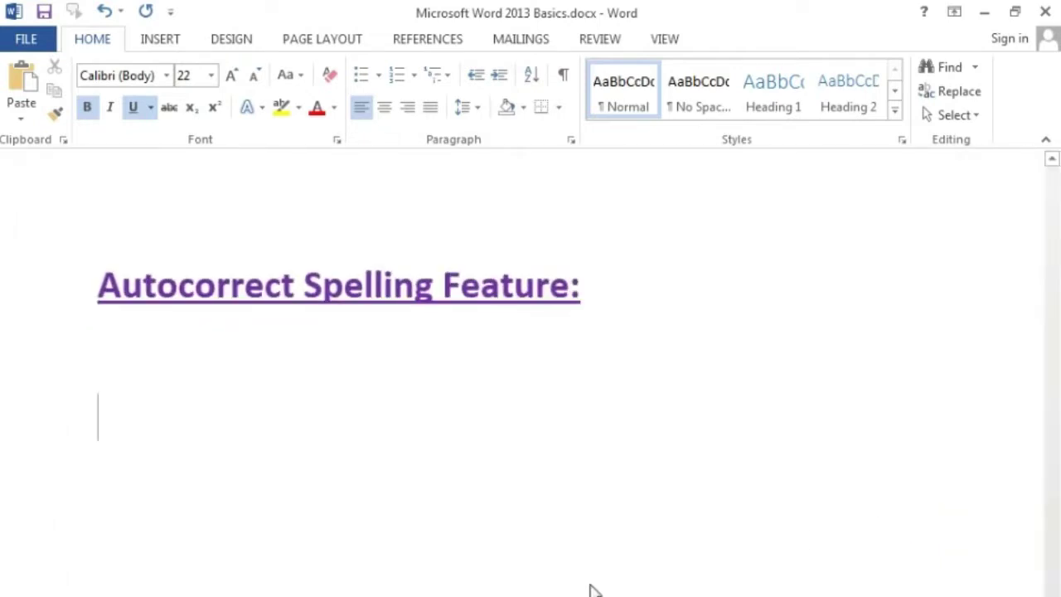
{"action": "type", "text": "t"}
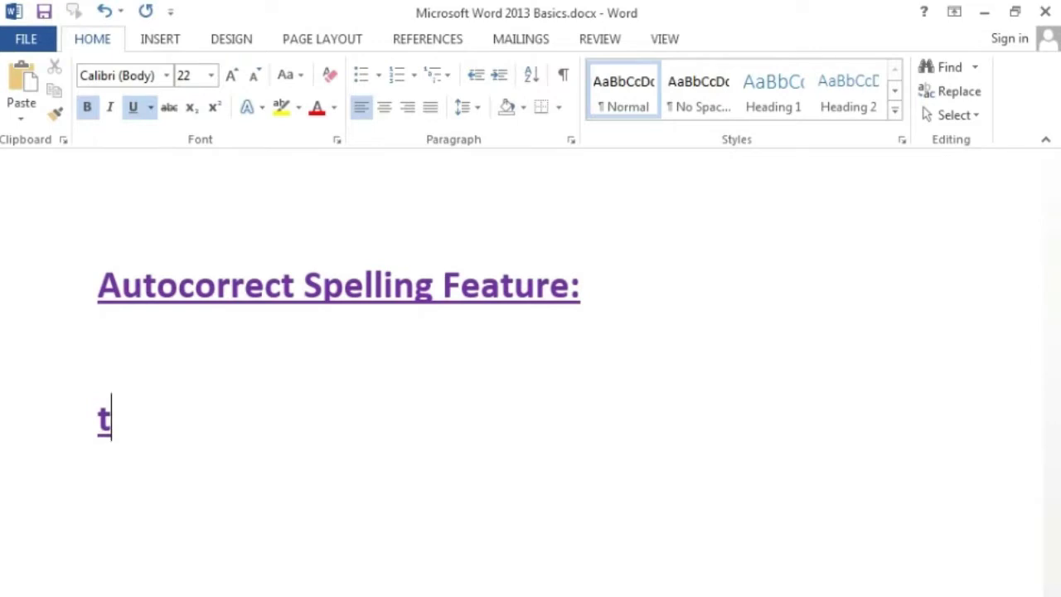
{"action": "type", "text": "eh"}
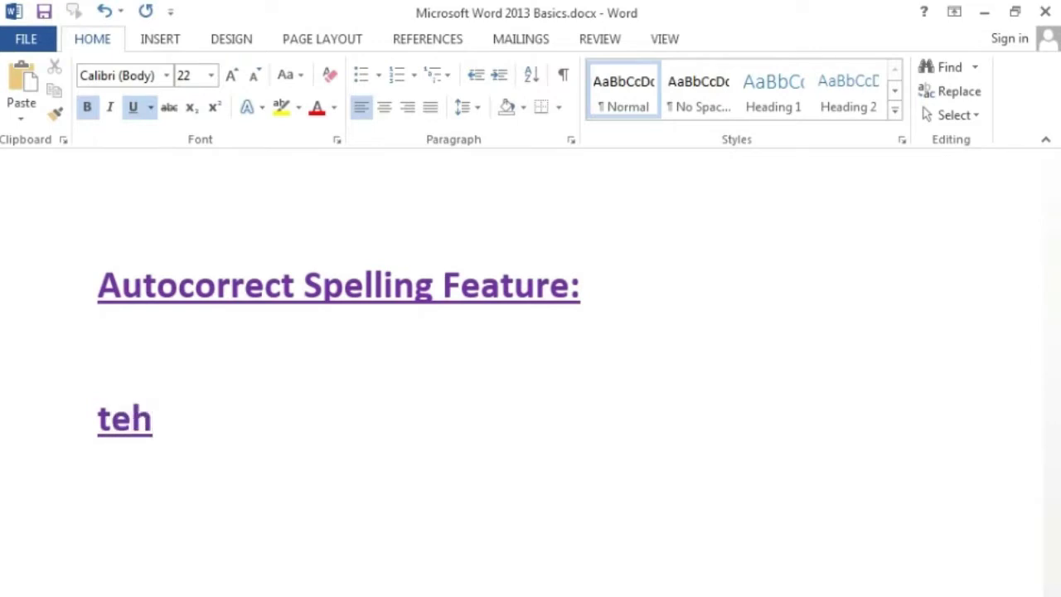
Remove the underline from the "teh" line and set its font colour to the standard light blue
{"action": "left_click", "coordinate": [59, 426]}
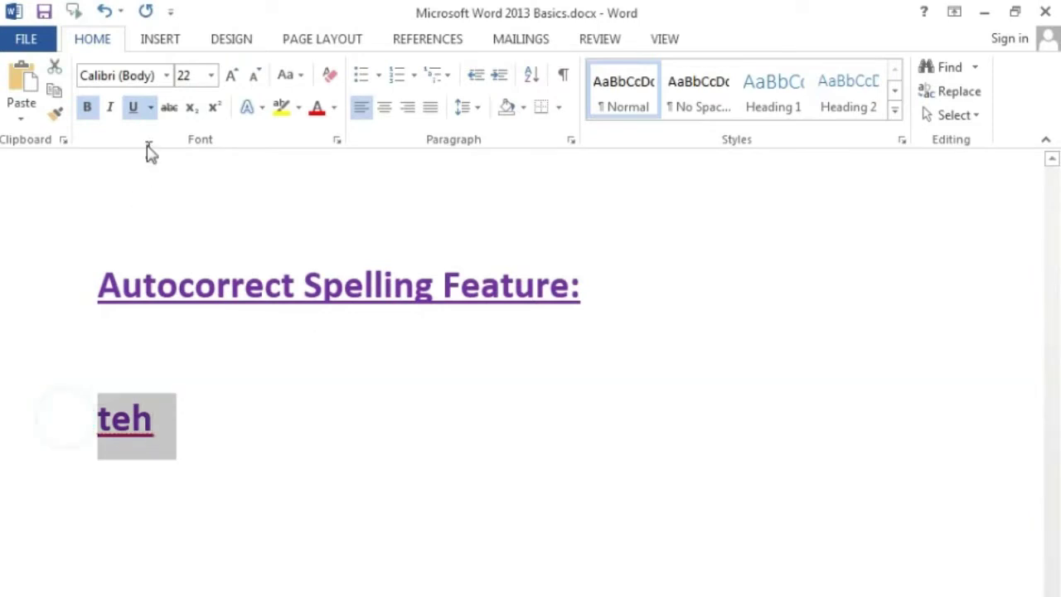
{"action": "left_click", "coordinate": [133, 109]}
{"action": "left_click", "coordinate": [187, 419]}
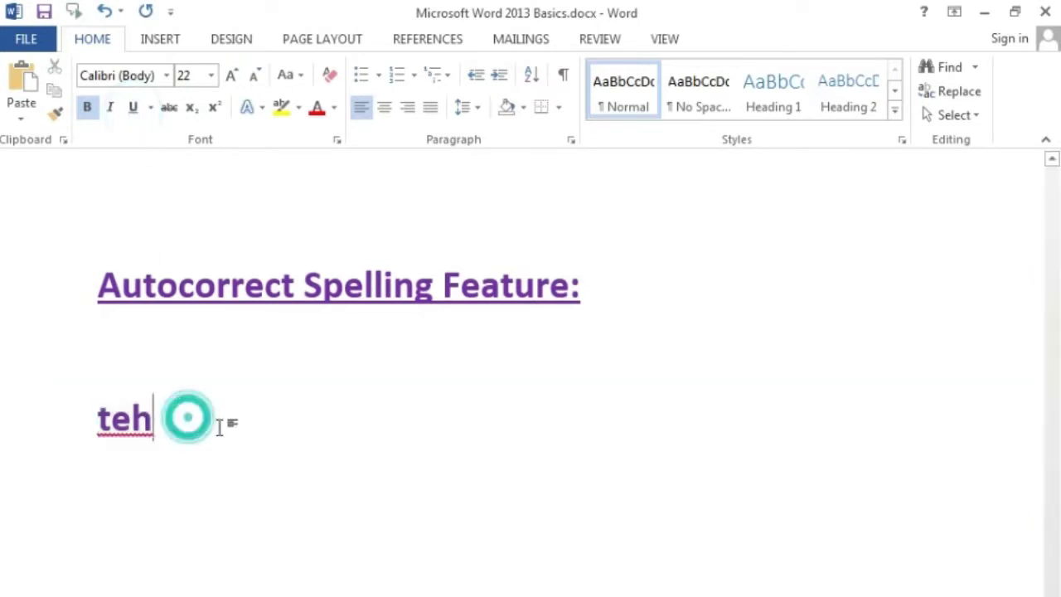
{"action": "left_click", "coordinate": [45, 421]}
{"action": "left_click", "coordinate": [334, 107]}
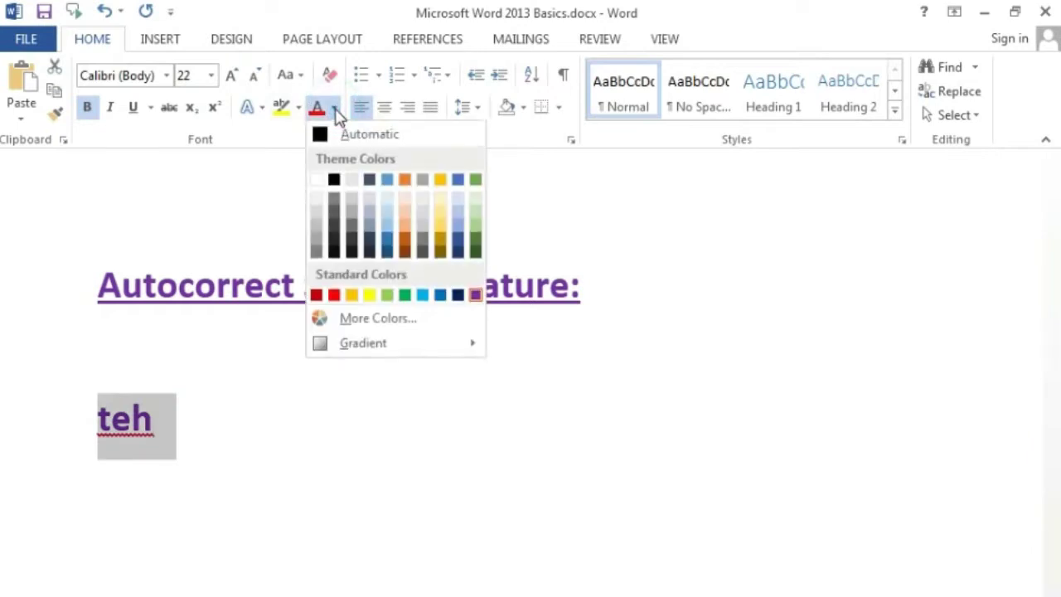
{"action": "left_click", "coordinate": [421, 295]}
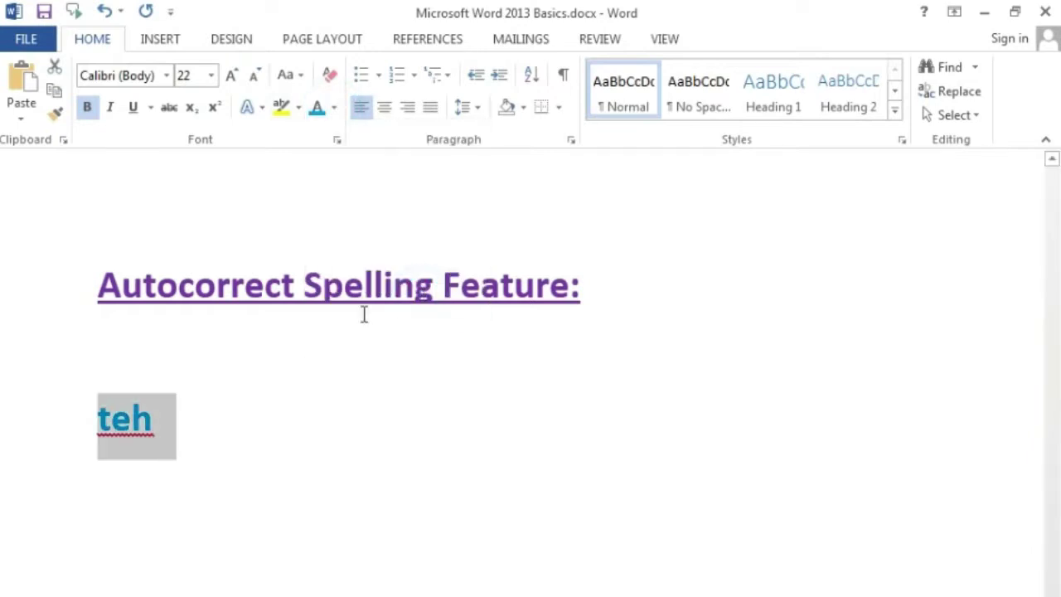
{"action": "left_click", "coordinate": [268, 420]}
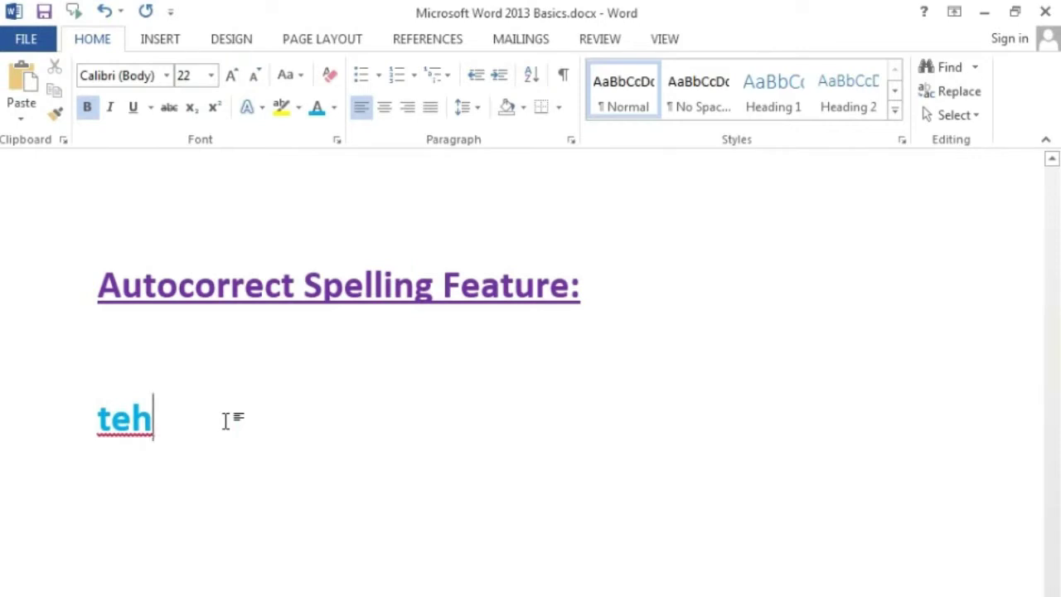
End the "teh" line and enter the misspelling "englieh" as its own line below it
{"action": "key", "text": "Return"}
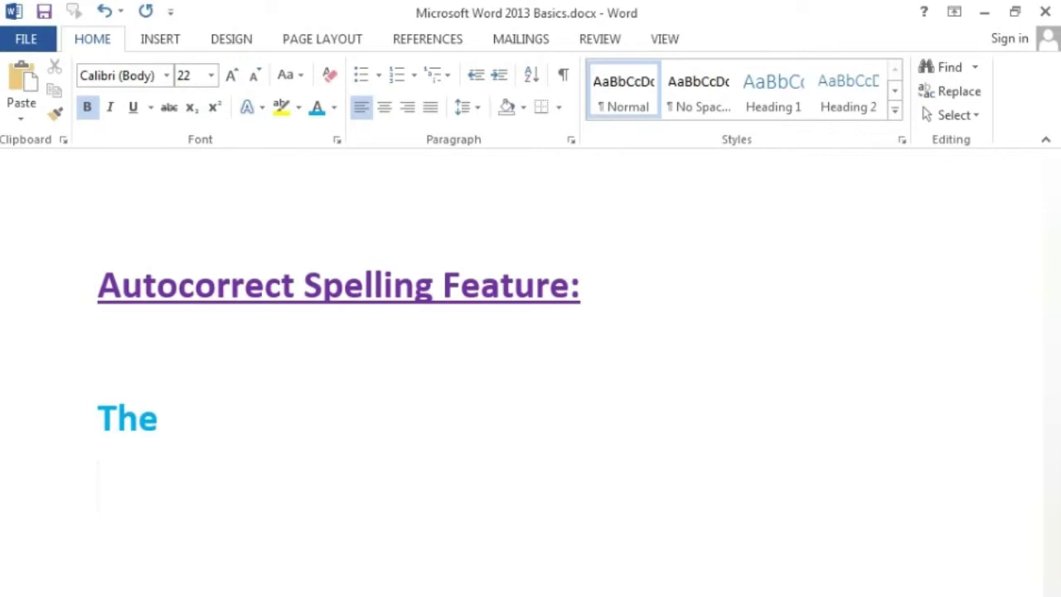
{"action": "type", "text": "engl"}
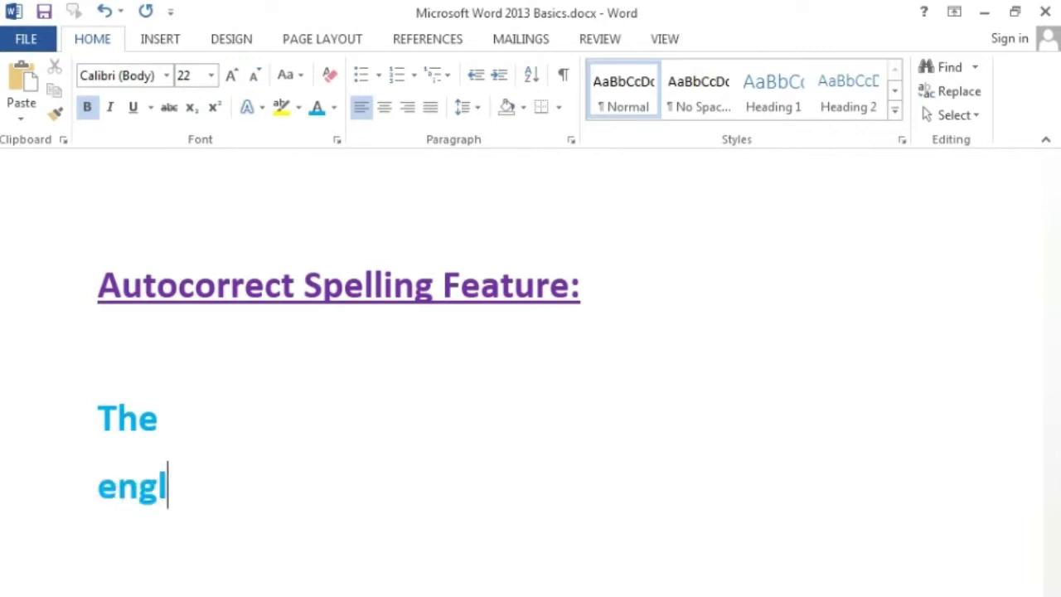
{"action": "type", "text": "ieh"}
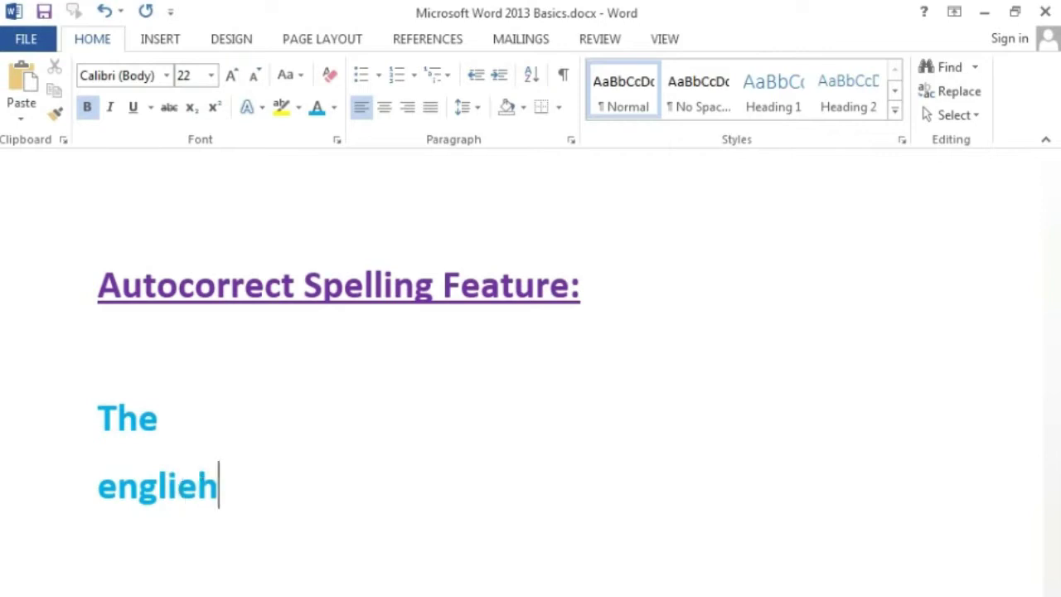
{"action": "key", "text": "Return"}
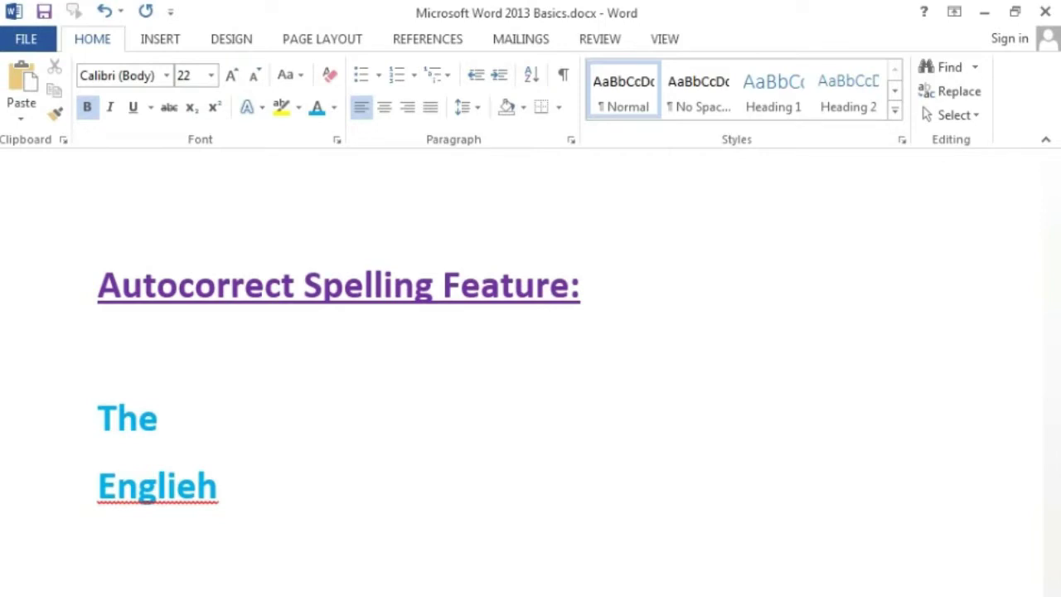
Enter (c) and (R) on two separate lines below the "Englieh" line
{"action": "left_click", "coordinate": [136, 425]}
{"action": "scroll", "coordinate": [225, 527], "scroll_direction": "down", "scroll_amount": 1}
{"action": "scroll", "coordinate": [530, 590], "scroll_direction": "down", "scroll_amount": 1}
{"action": "left_click", "coordinate": [339, 485]}
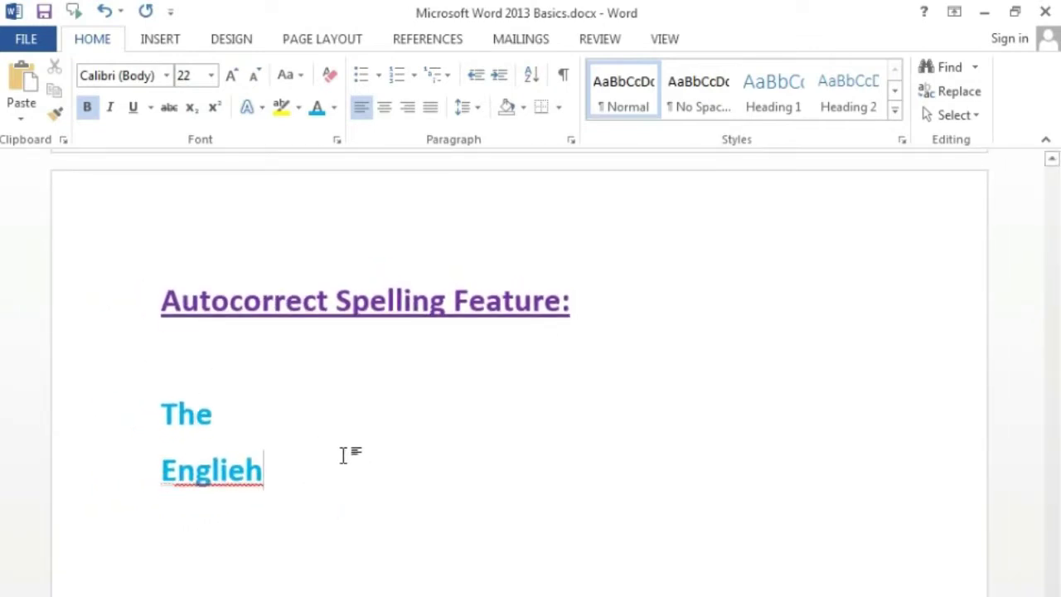
{"action": "key", "text": "Return"}
{"action": "type", "text": "("}
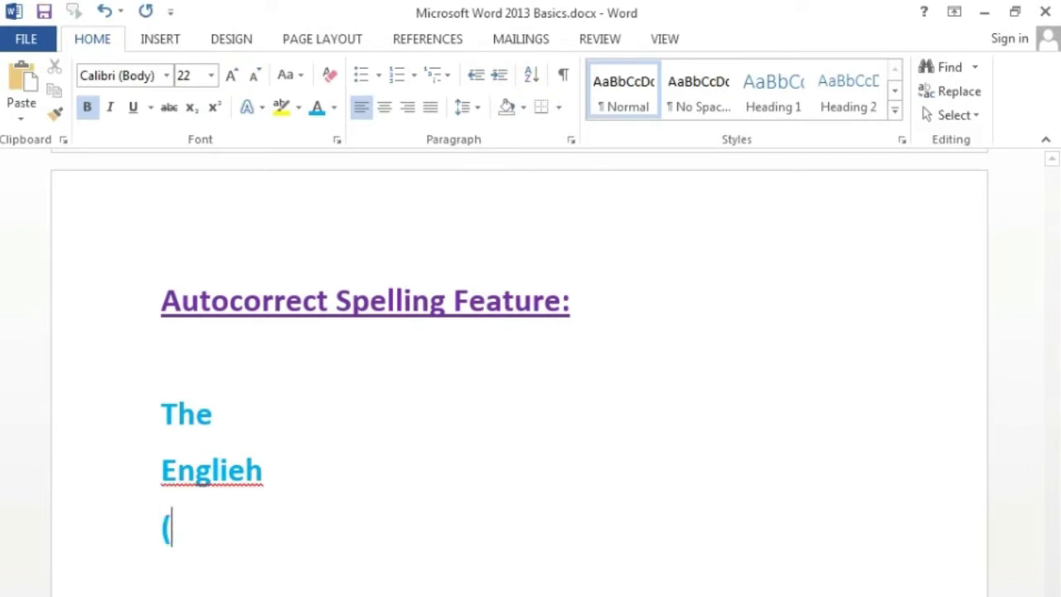
{"action": "type", "text": "c)"}
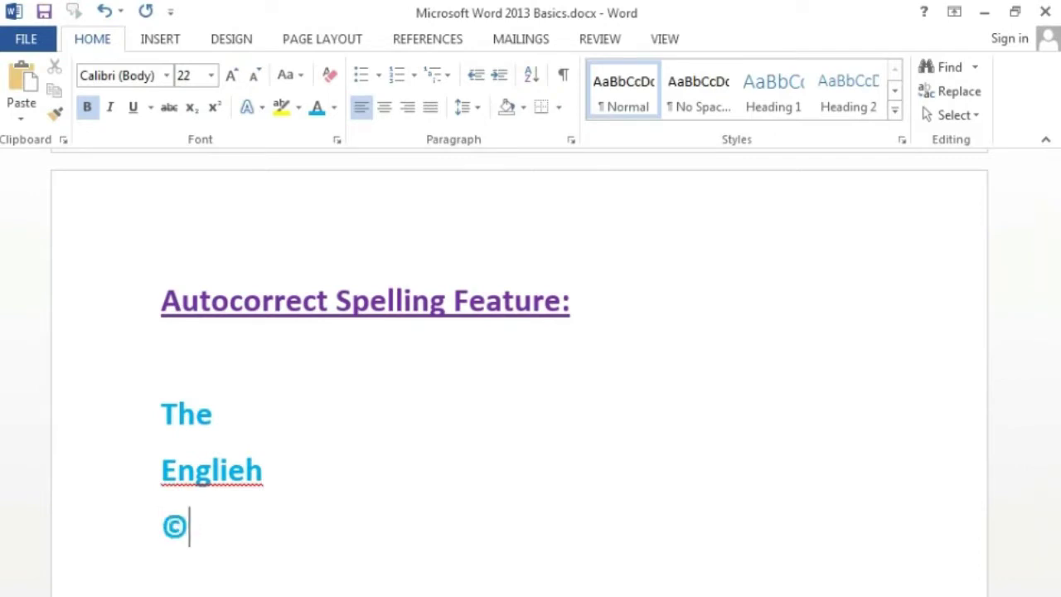
{"action": "key", "text": "Return"}
{"action": "type", "text": "(R"}
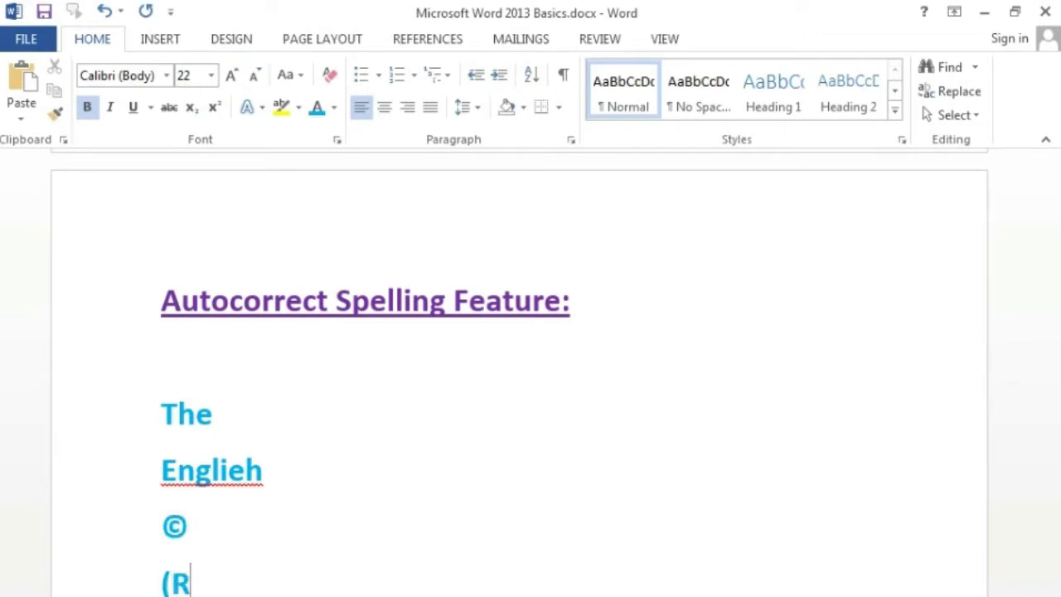
{"action": "type", "text": ")"}
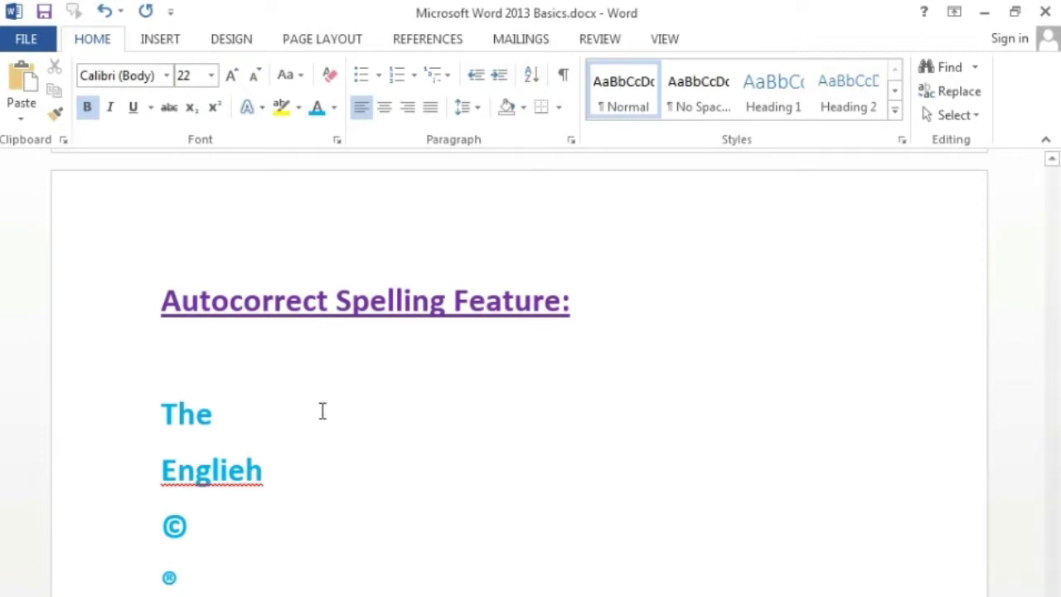
Open the AutoCorrect options from Word's proofing settings and look up the replacement entry for "teh"
{"action": "left_click", "coordinate": [29, 38]}
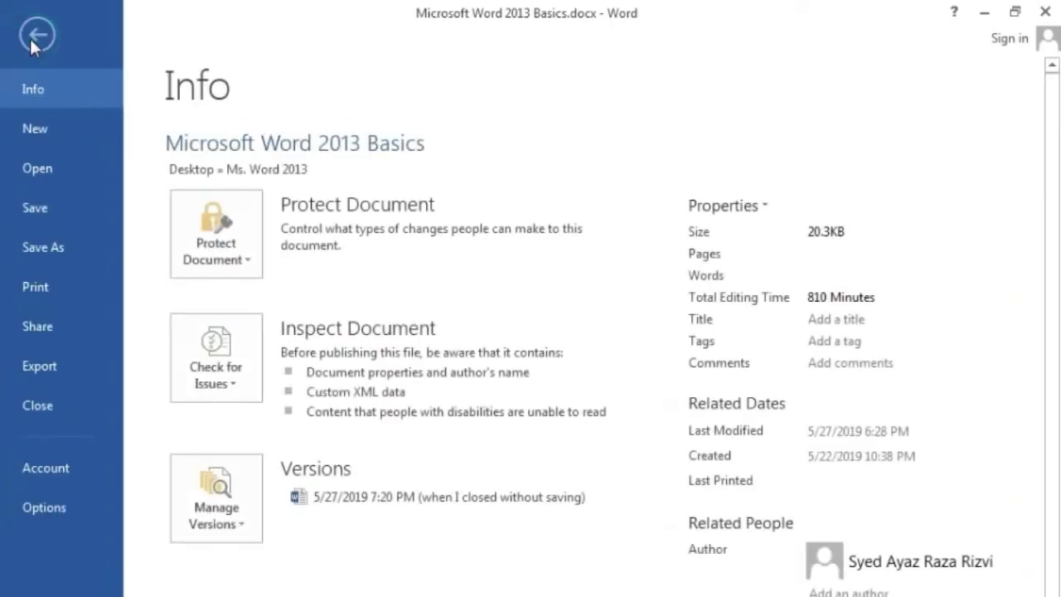
{"action": "left_click", "coordinate": [70, 508]}
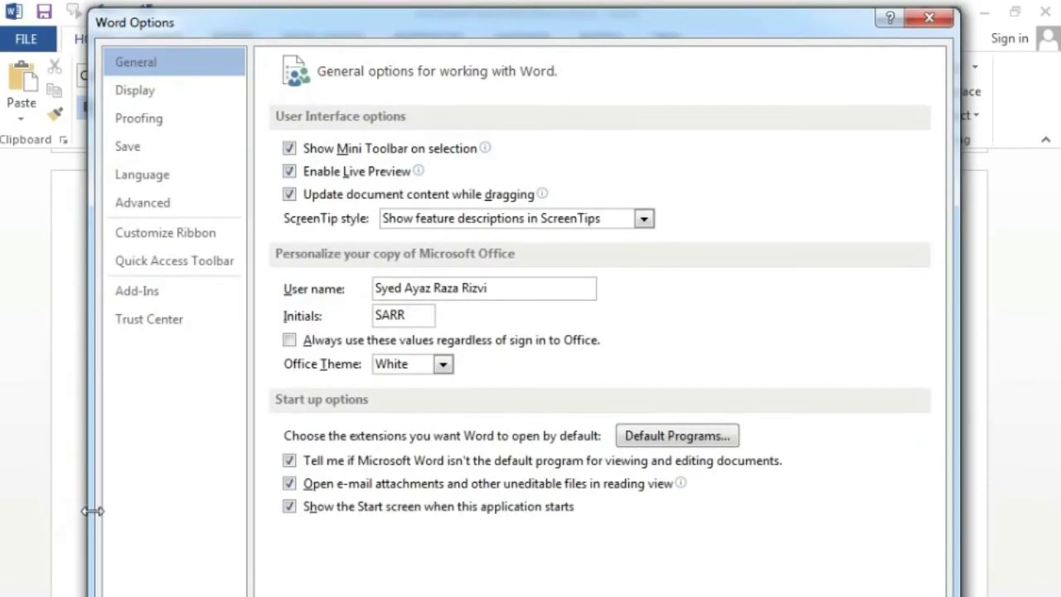
{"action": "left_click", "coordinate": [164, 130]}
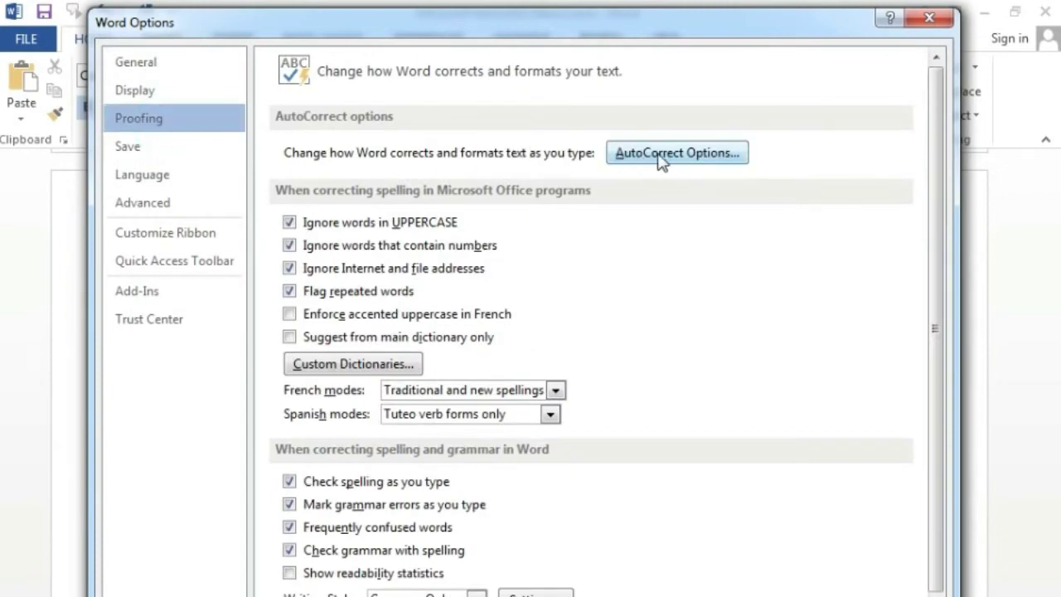
{"action": "left_click", "coordinate": [627, 161]}
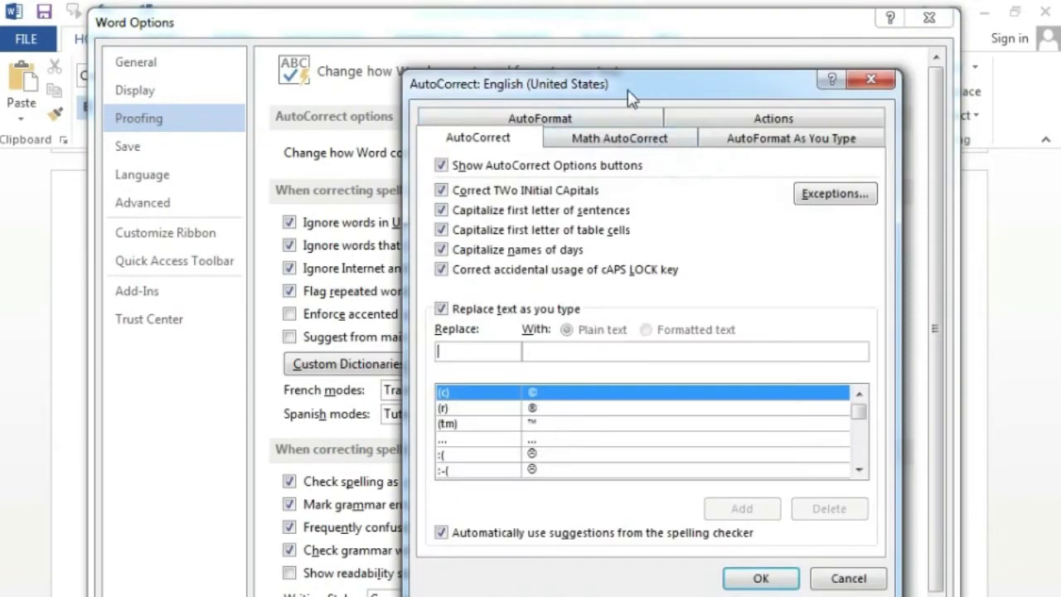
{"action": "left_click_drag", "start_coordinate": [627, 95], "coordinate": [652, 58]}
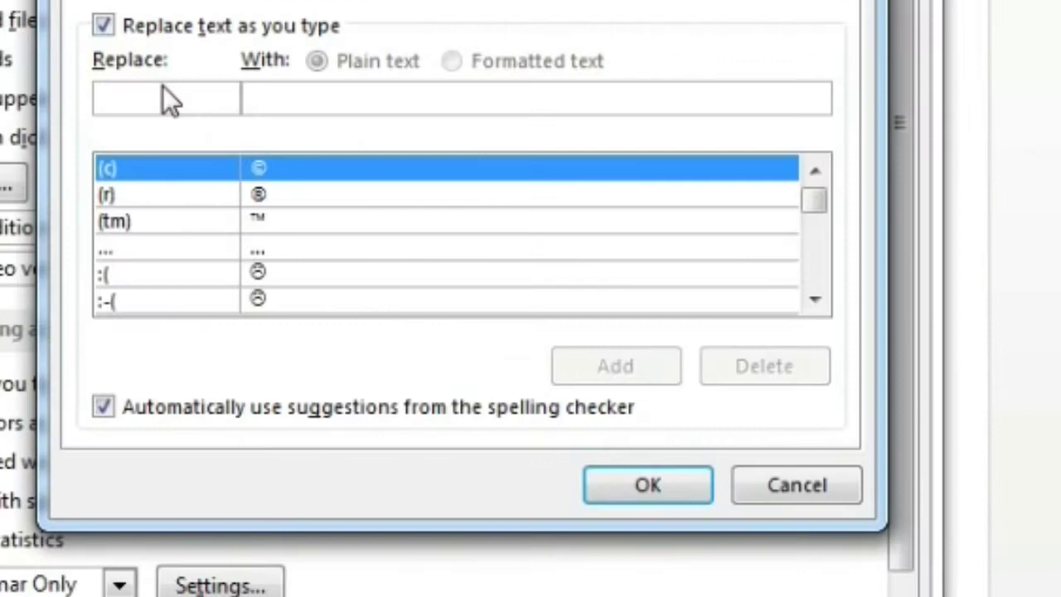
{"action": "left_click", "coordinate": [149, 92]}
{"action": "type", "text": "teh"}
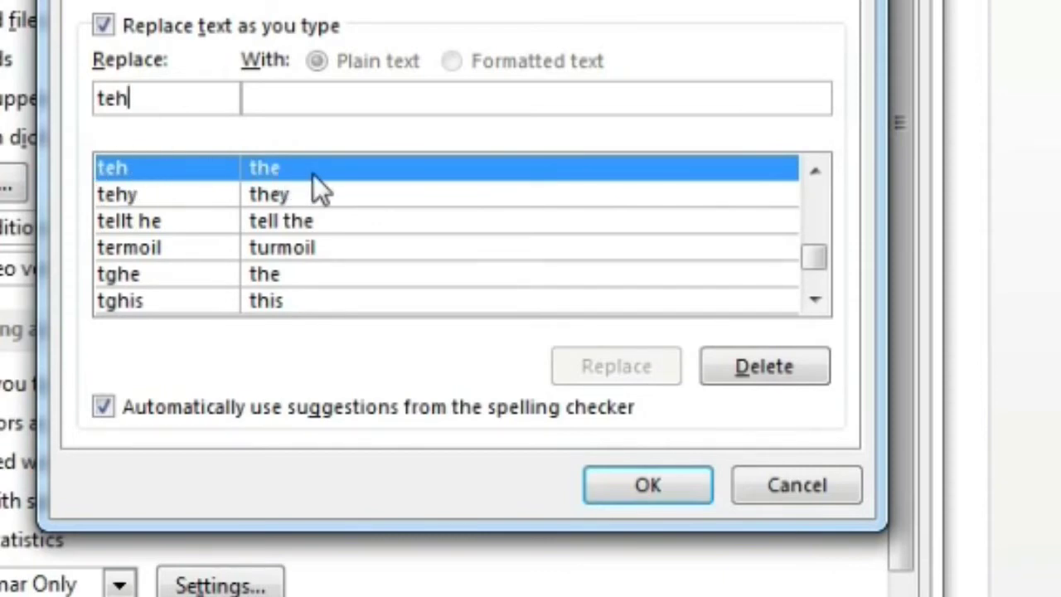
Add an AutoCorrect entry that replaces "englieh" with "English", and close the options dialogs with the change accepted
{"action": "left_click_drag", "start_coordinate": [203, 98], "coordinate": [88, 93]}
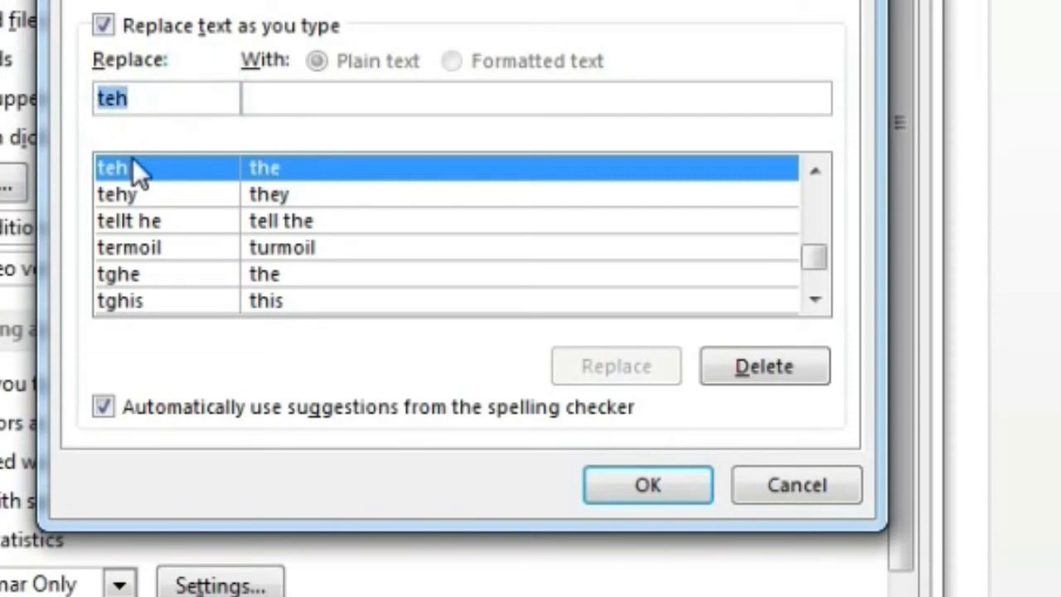
{"action": "type", "text": "engl"}
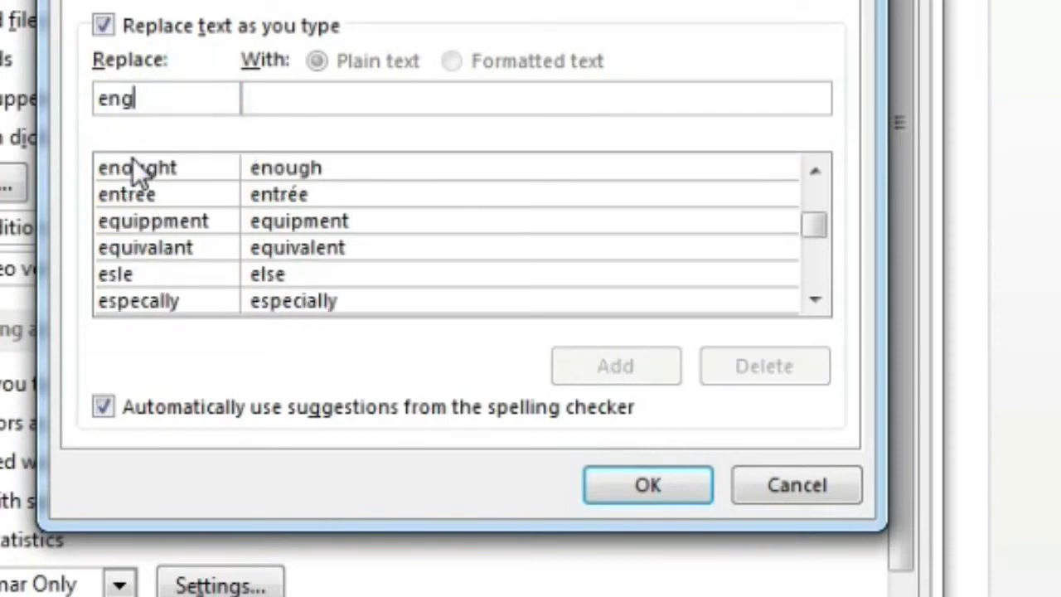
{"action": "type", "text": "ieh"}
{"action": "left_click", "coordinate": [309, 102]}
{"action": "type", "text": "En"}
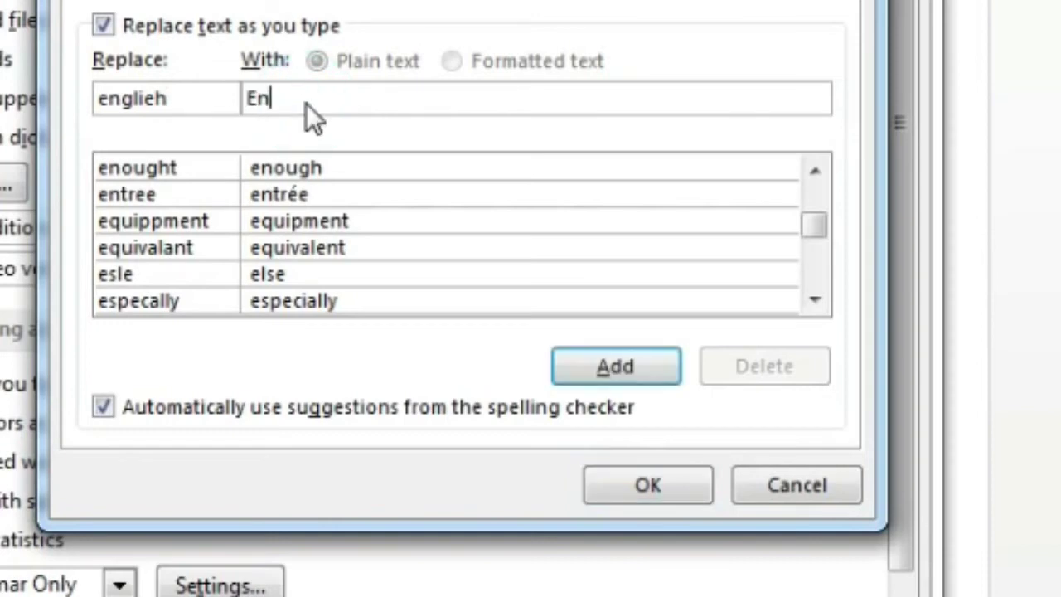
{"action": "type", "text": "glish"}
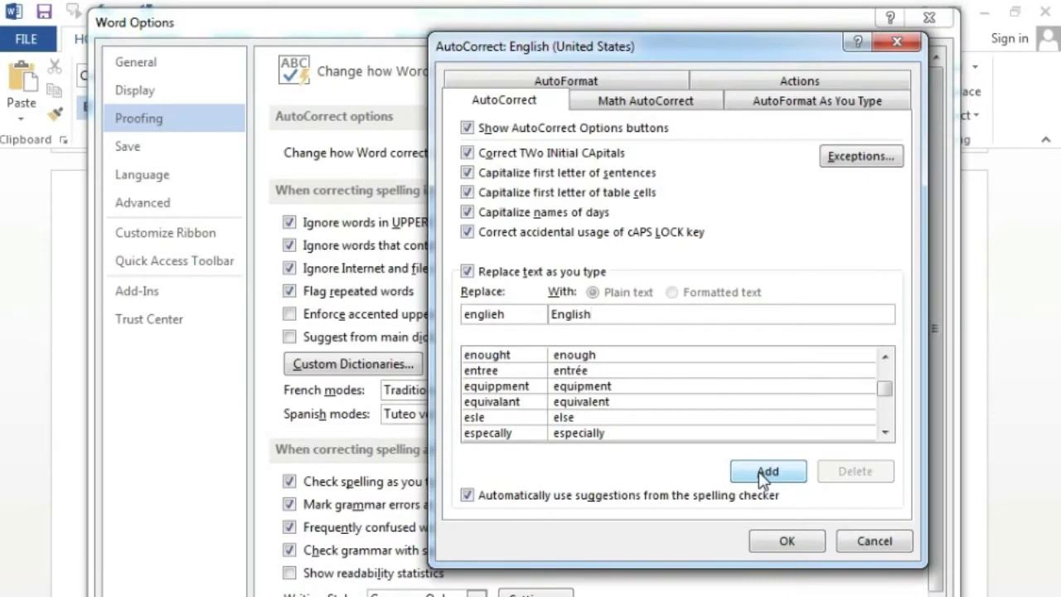
{"action": "left_click", "coordinate": [599, 366]}
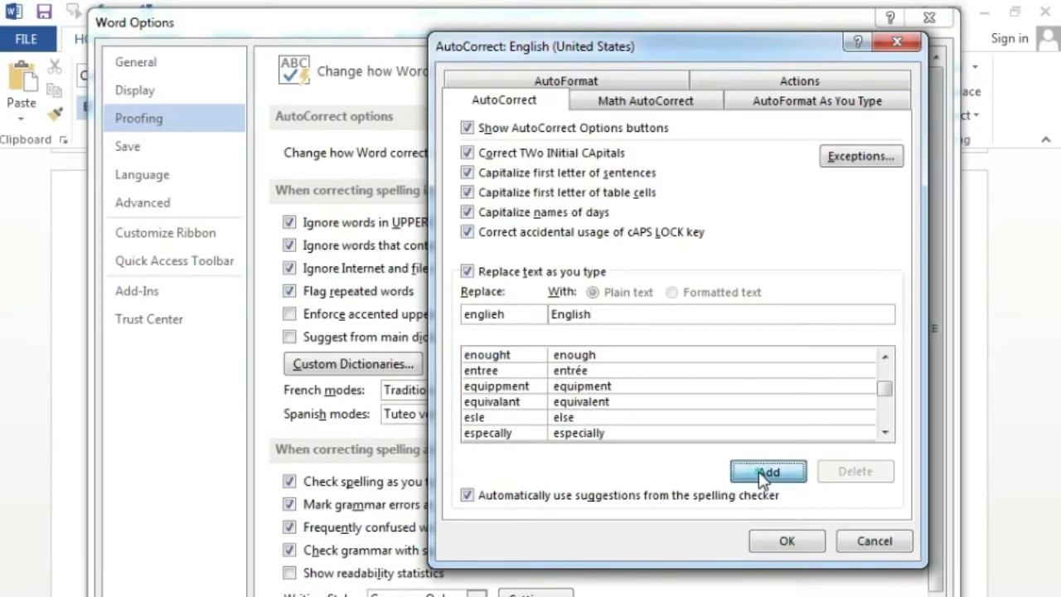
{"action": "left_click", "coordinate": [787, 541]}
{"action": "key", "text": "Return"}
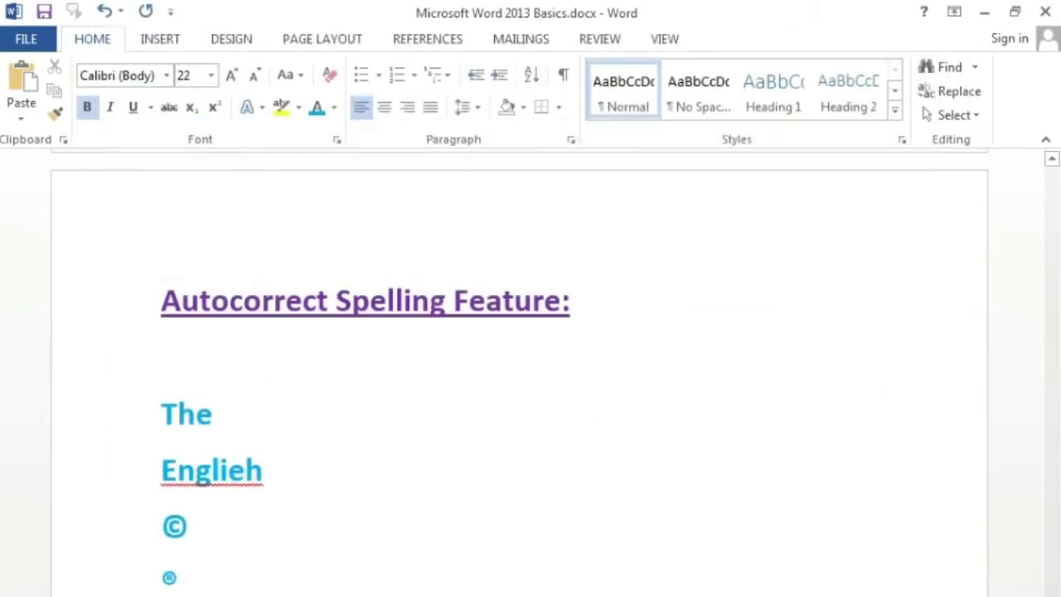
Test the new AutoCorrect entry by entering "englieh" on a new line below the ® symbol and ending the line
{"action": "key", "text": "Return"}
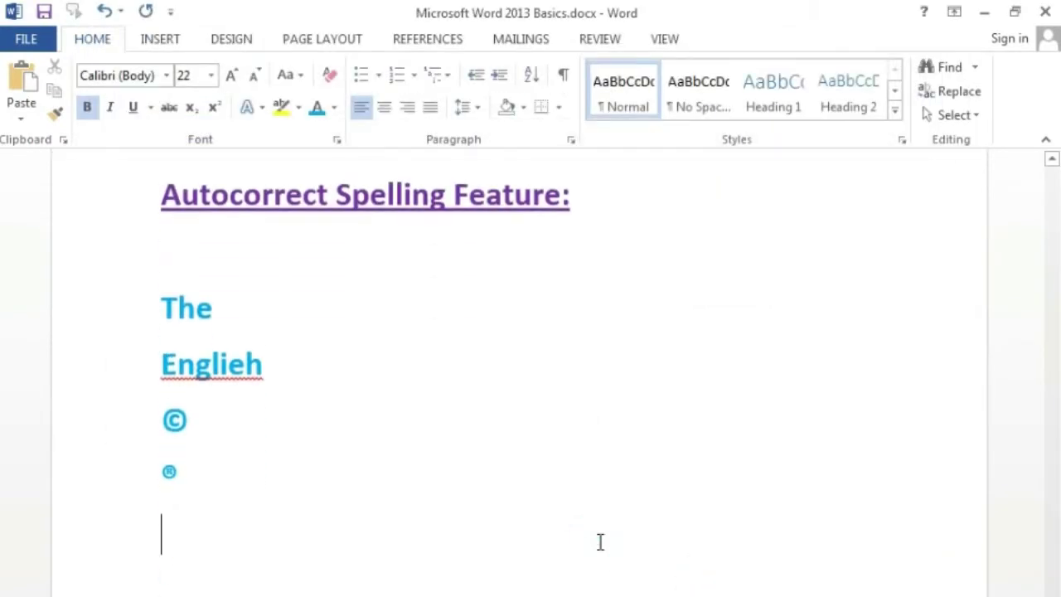
{"action": "type", "text": "engl"}
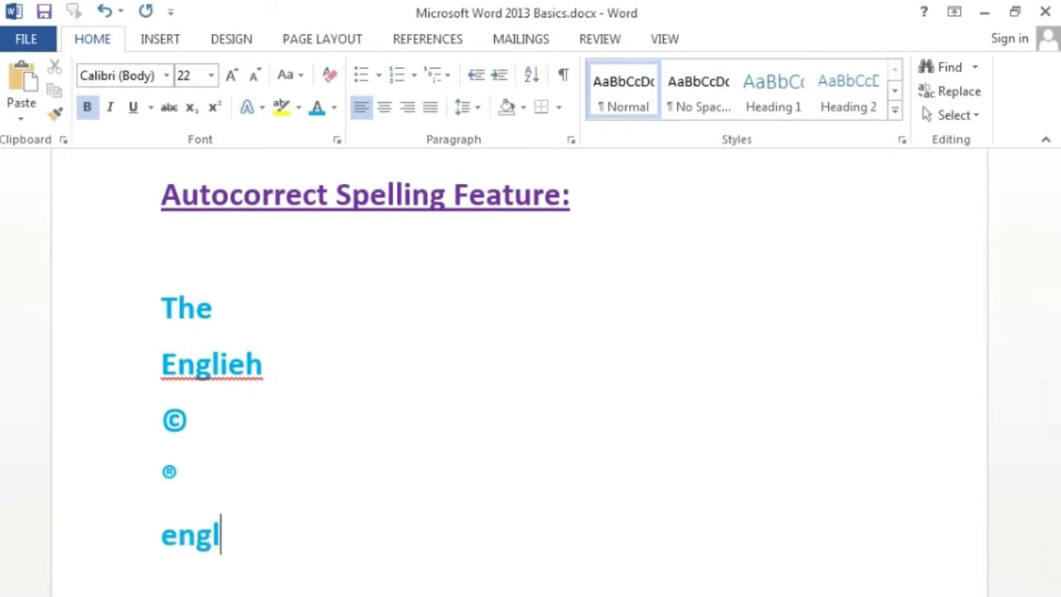
{"action": "type", "text": "ieh"}
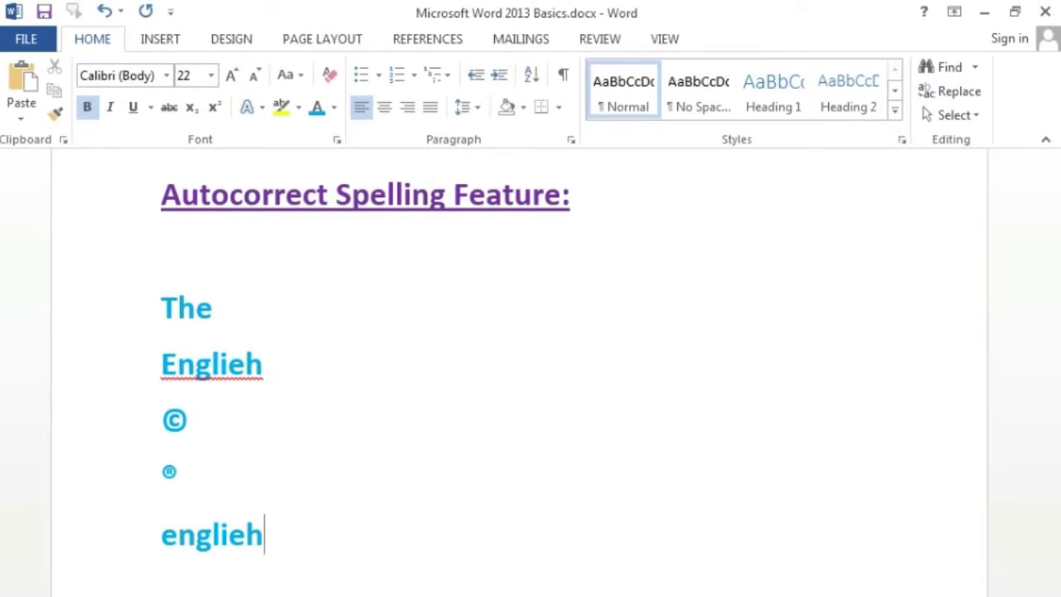
{"action": "key", "text": "Return"}
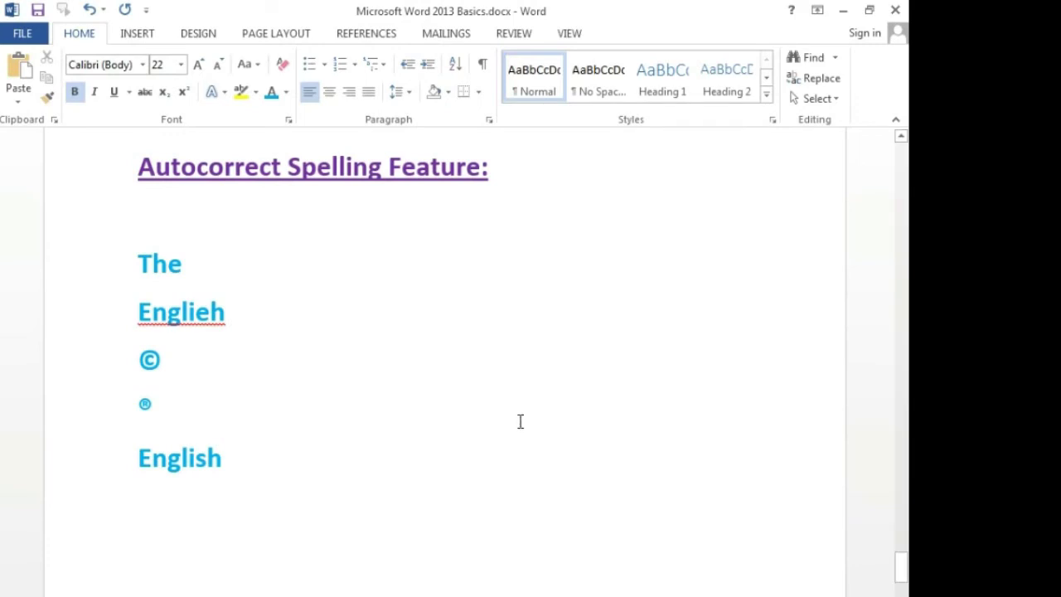
{"action": "scroll", "coordinate": [518, 422], "scroll_direction": "down", "scroll_amount": 1}
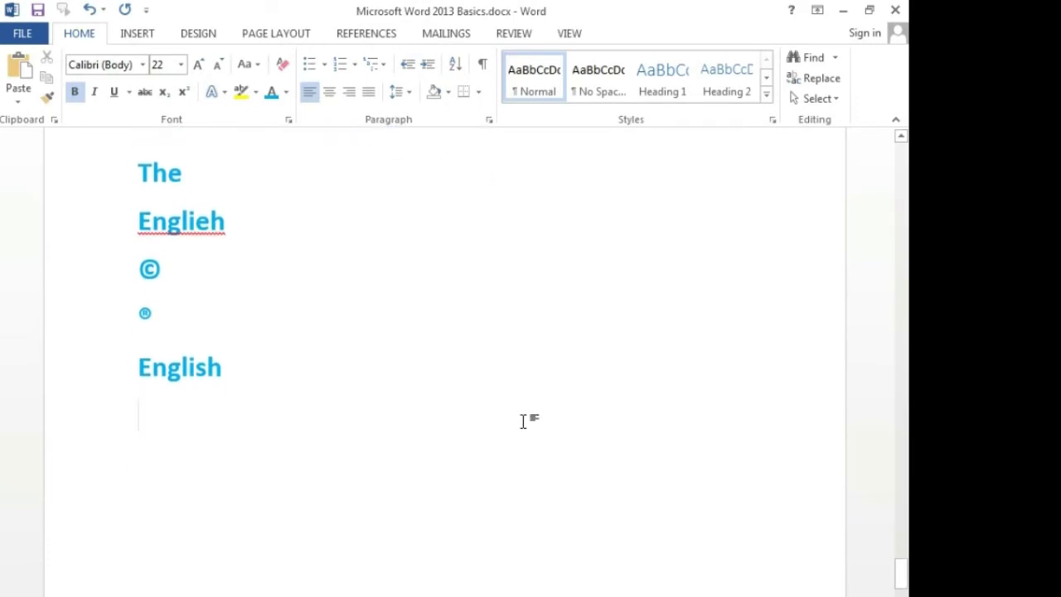
Enter "LNH" on the empty line below "English" and end the line
{"action": "scroll", "coordinate": [539, 429], "scroll_direction": "up", "scroll_amount": 1}
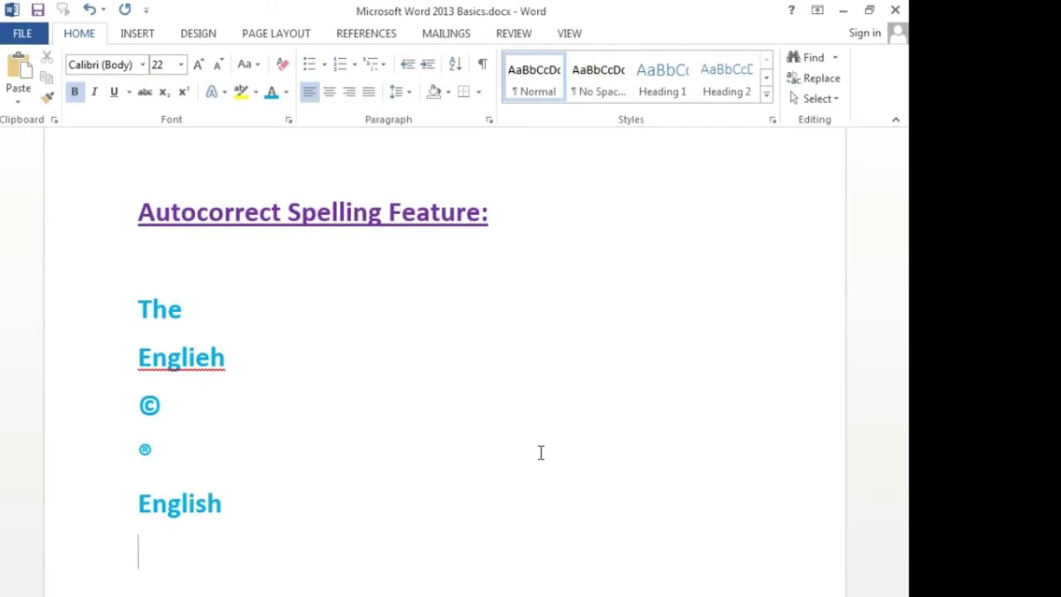
{"action": "type", "text": "LNH"}
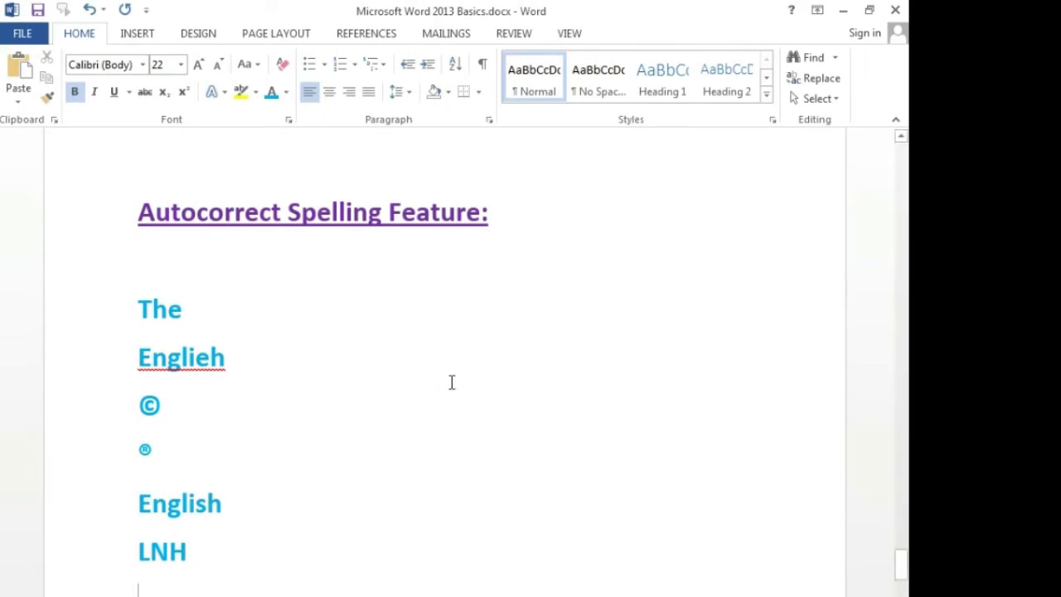
Open the AutoCorrect options from Word's proofing settings
{"action": "left_click", "coordinate": [25, 33]}
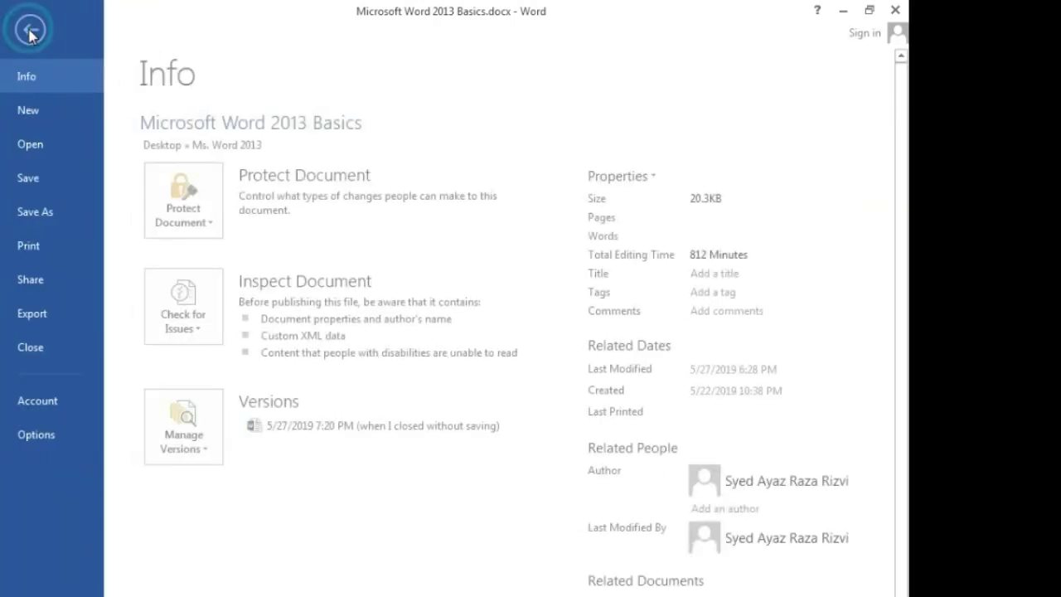
{"action": "left_click", "coordinate": [54, 432]}
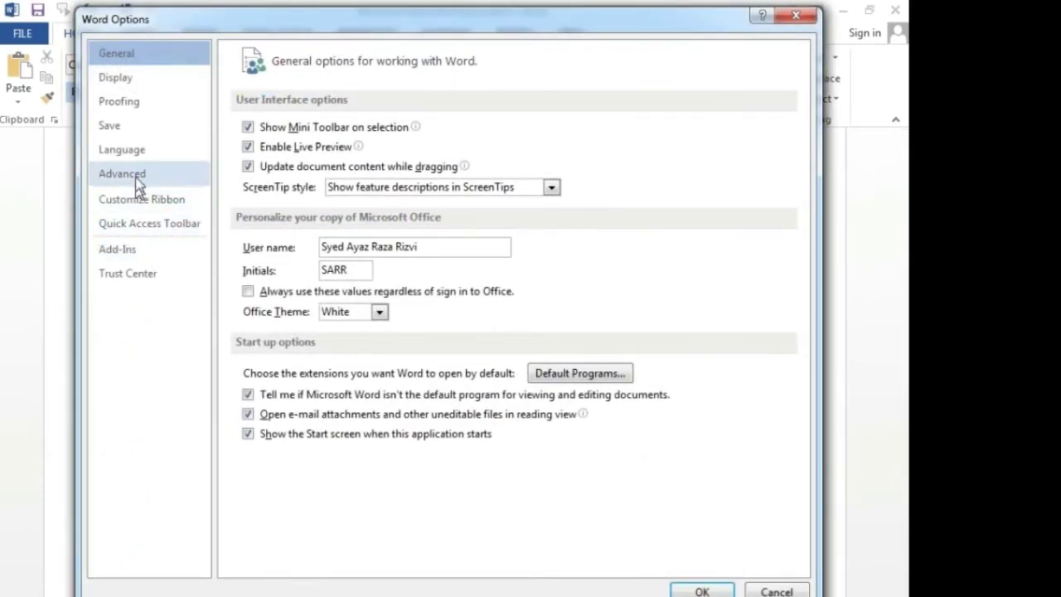
{"action": "left_click", "coordinate": [134, 105]}
{"action": "left_click", "coordinate": [554, 132]}
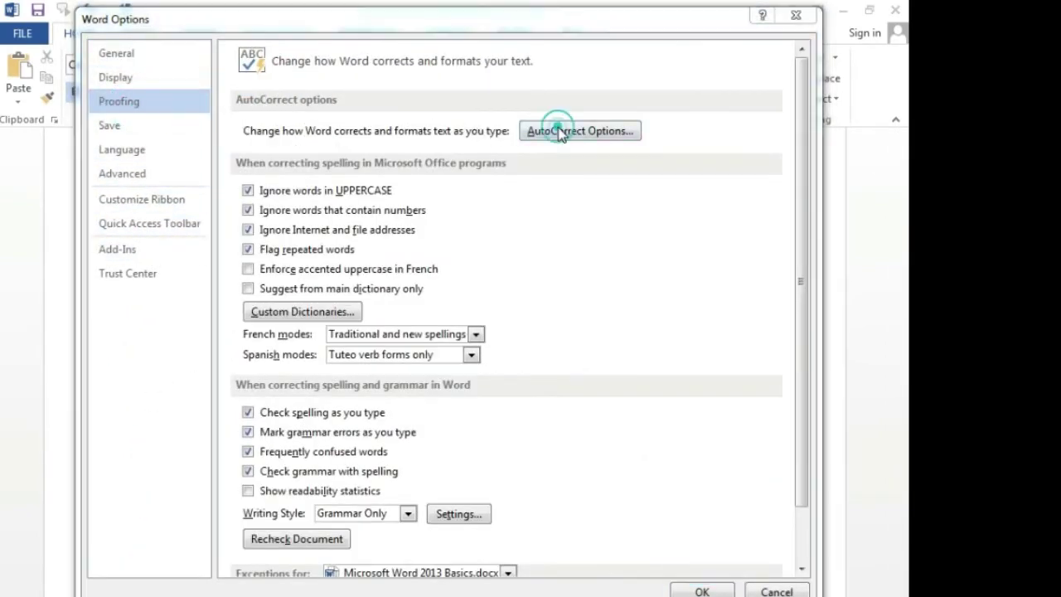
Add an AutoCorrect entry that replaces "LNH" with "Liaquat National Hospital & Medical College", and close both options dialogs with the change accepted
{"action": "left_click", "coordinate": [421, 265]}
{"action": "type", "text": "LNH"}
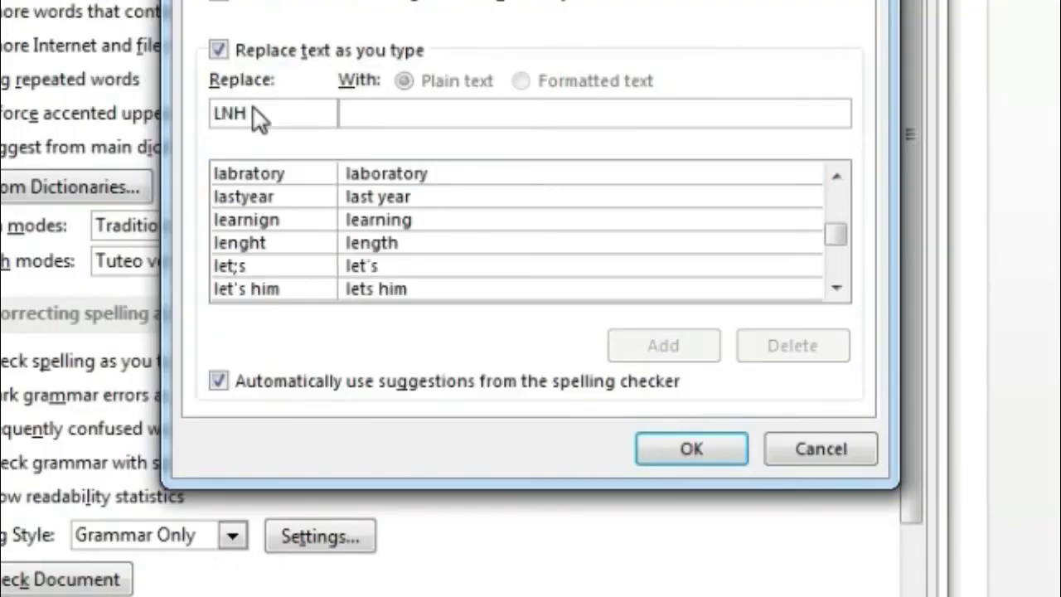
{"action": "key", "text": "Tab"}
{"action": "type", "text": "L"}
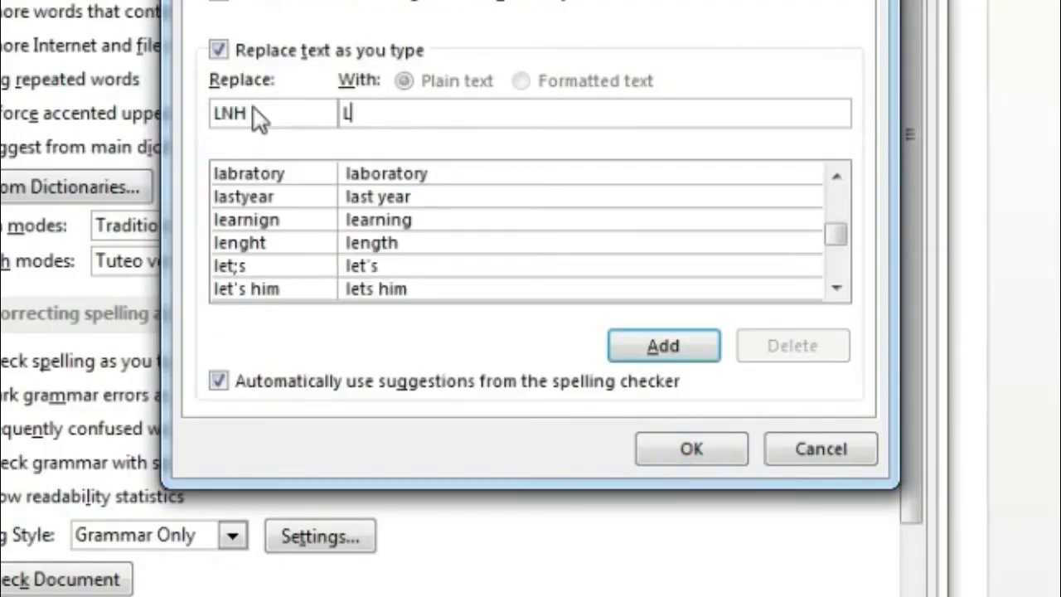
{"action": "type", "text": "iaquat Nat"}
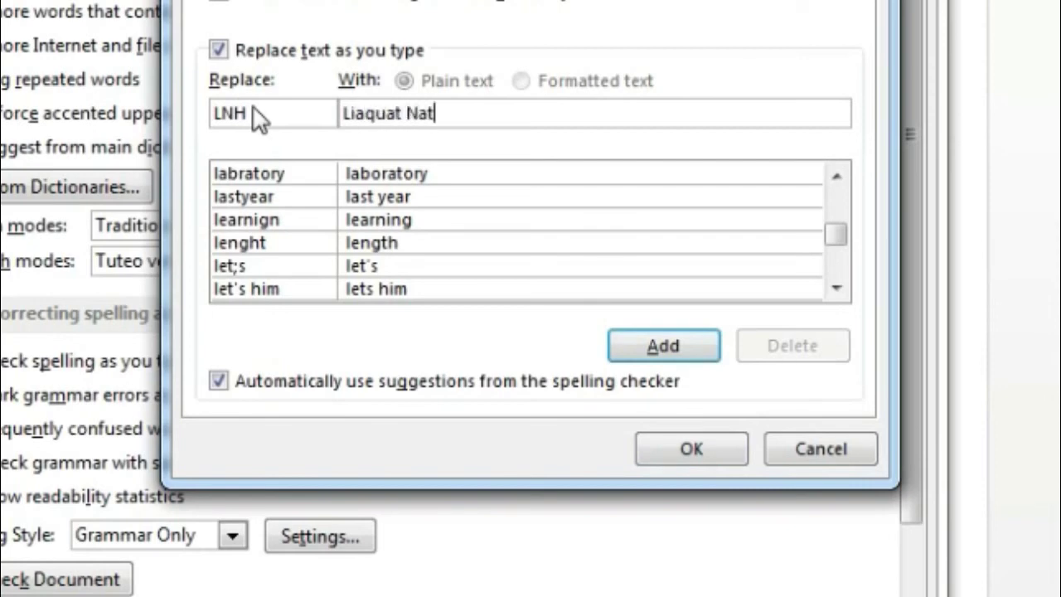
{"action": "type", "text": "ional "}
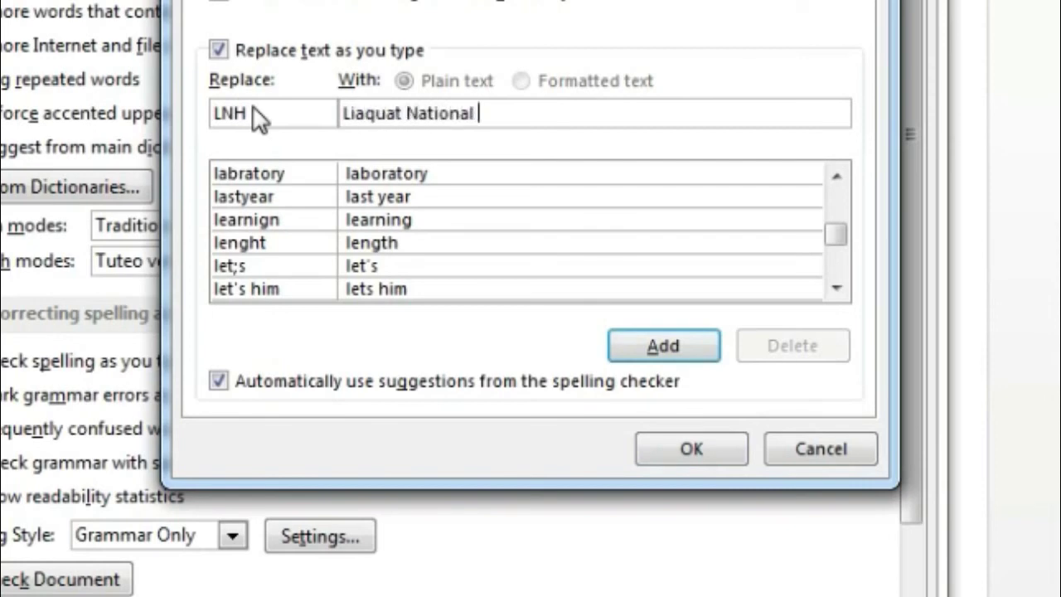
{"action": "type", "text": "Hospi"}
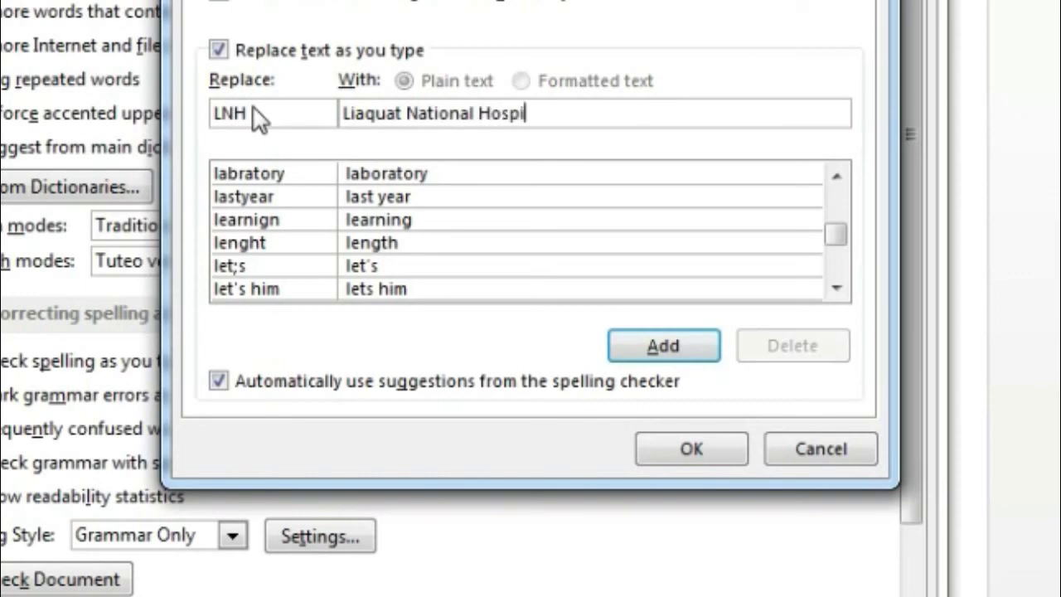
{"action": "type", "text": "tal "}
{"action": "type", "text": "& "}
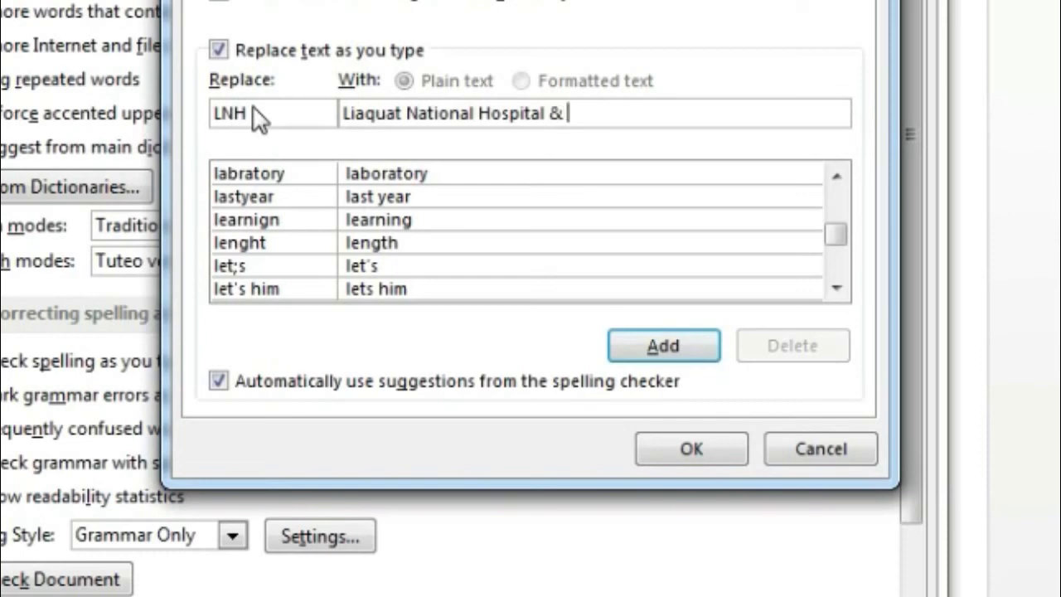
{"action": "type", "text": "Medical Cole"}
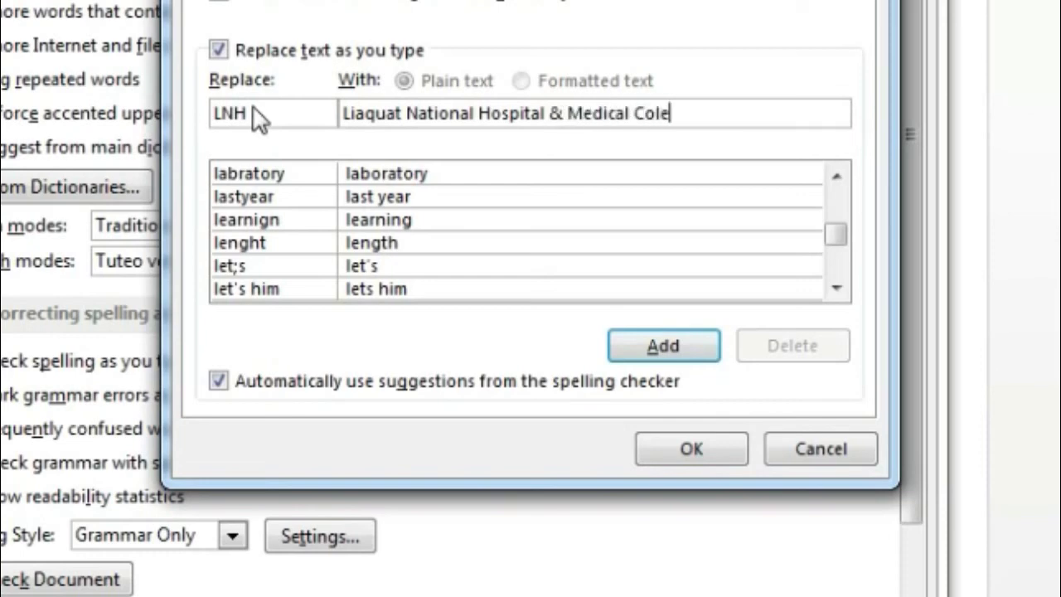
{"action": "key", "text": "BackSpace"}
{"action": "type", "text": "lege"}
{"action": "left_click", "coordinate": [661, 348]}
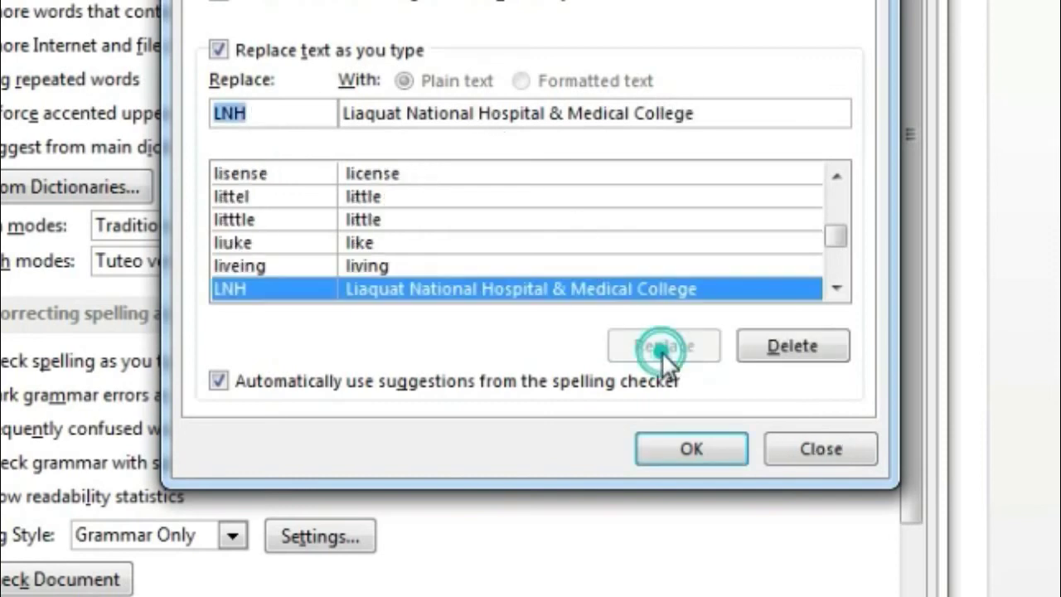
{"action": "left_click", "coordinate": [694, 440]}
{"action": "left_click", "coordinate": [700, 590]}
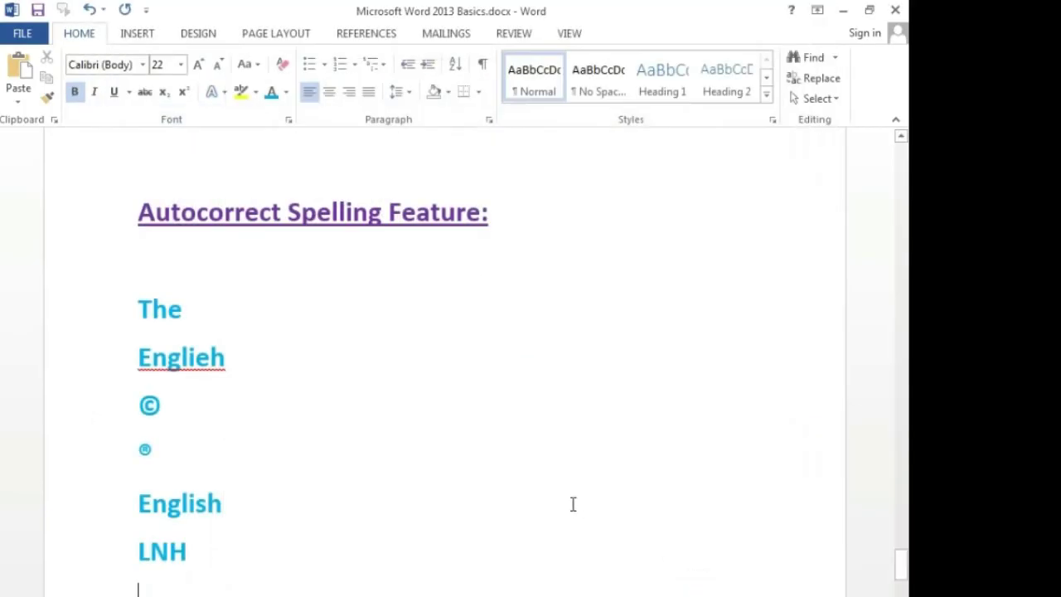
Test the new abbreviation entry by entering "LNH" on the line below the existing "LNH" and ending the line
{"action": "scroll", "coordinate": [568, 502], "scroll_direction": "down", "scroll_amount": 2}
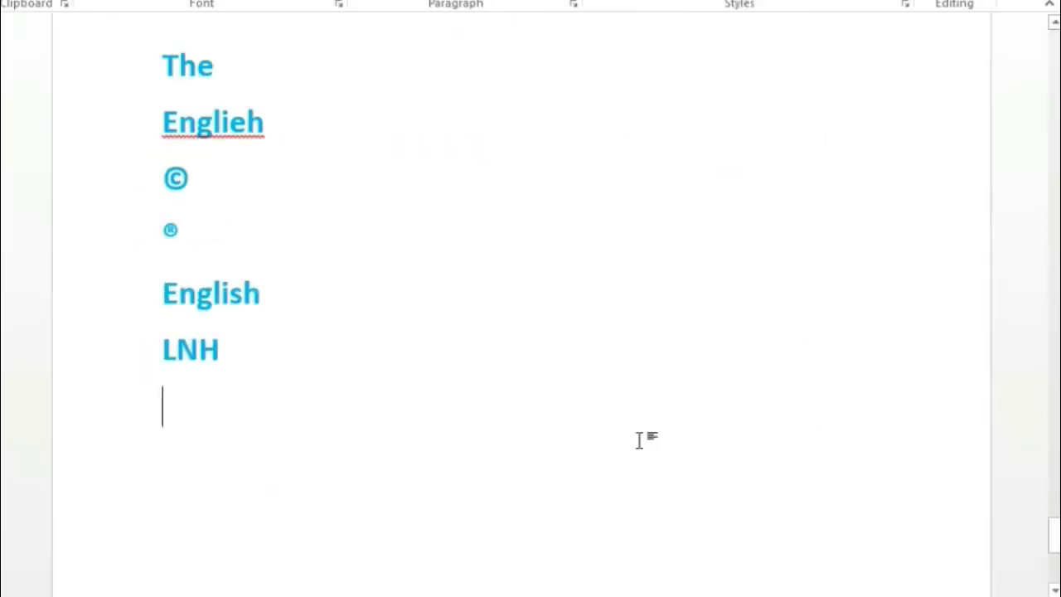
{"action": "type", "text": "LNH"}
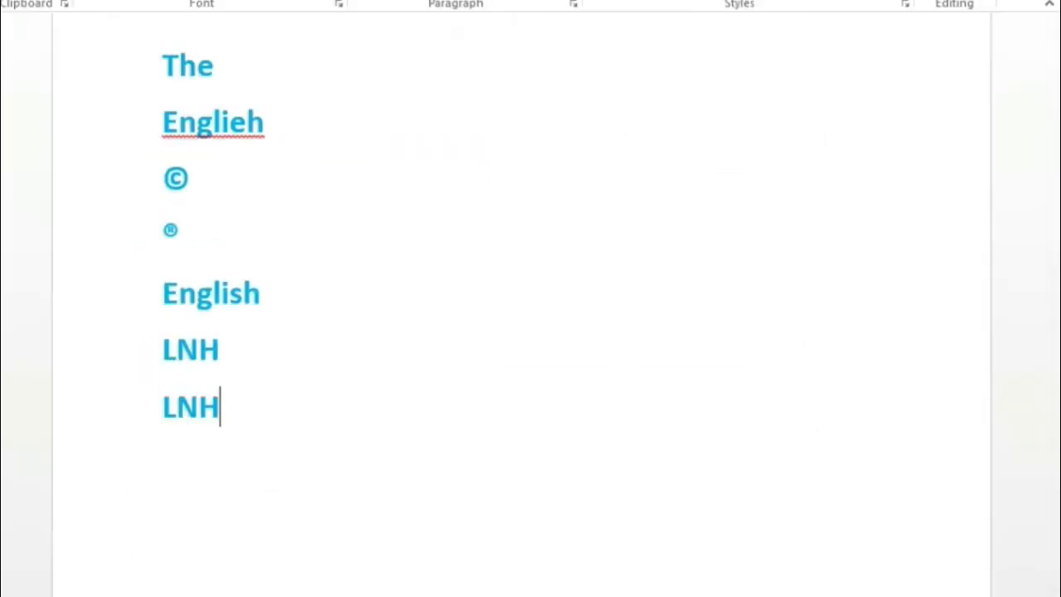
{"action": "key", "text": "Return"}
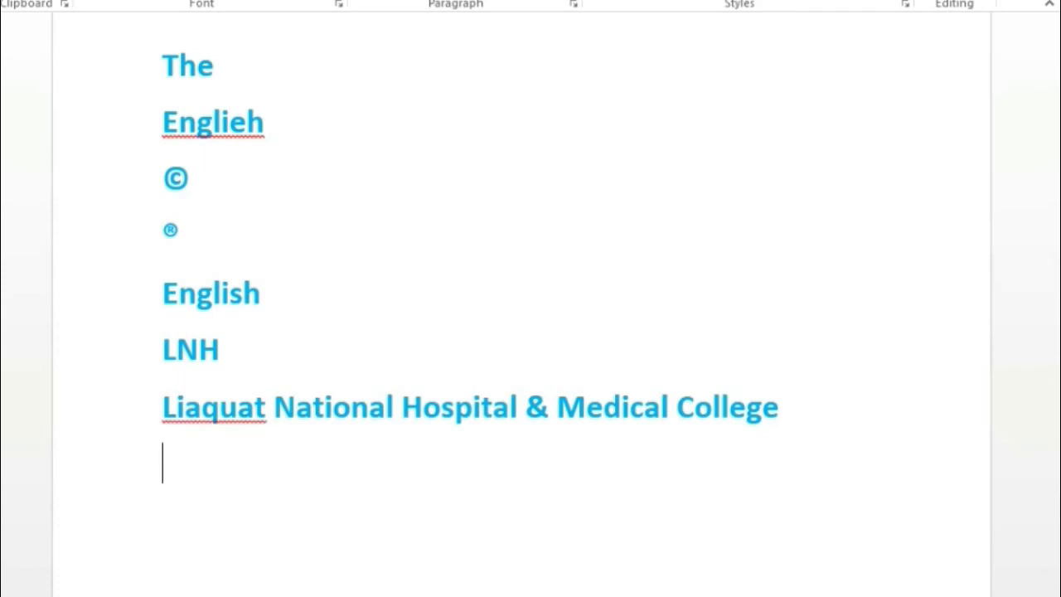